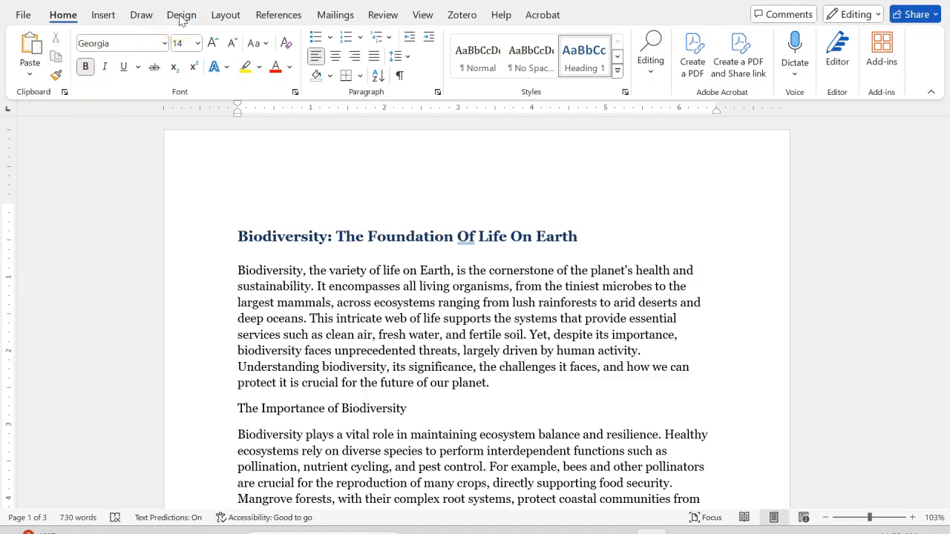
- Apply the built-in Double paragraph spacing to the whole document
click(181, 17)
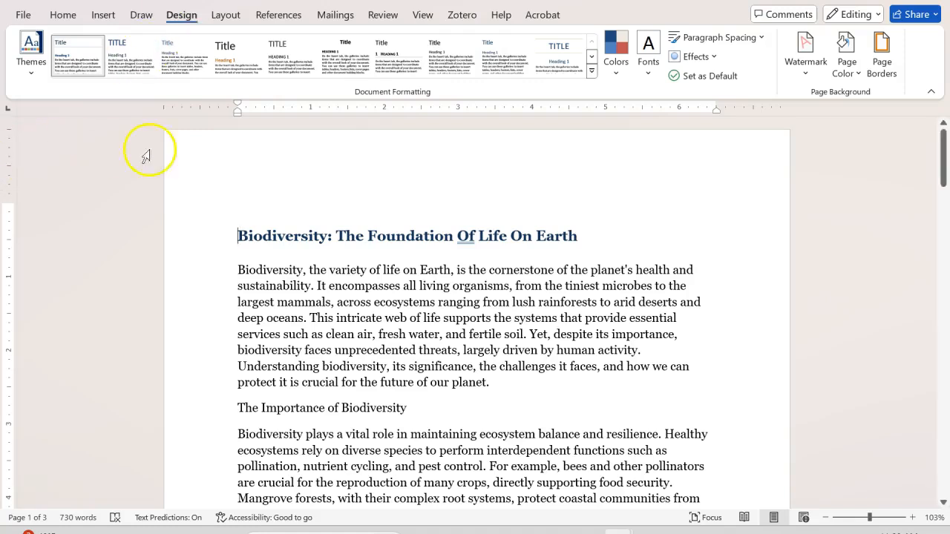
click(762, 44)
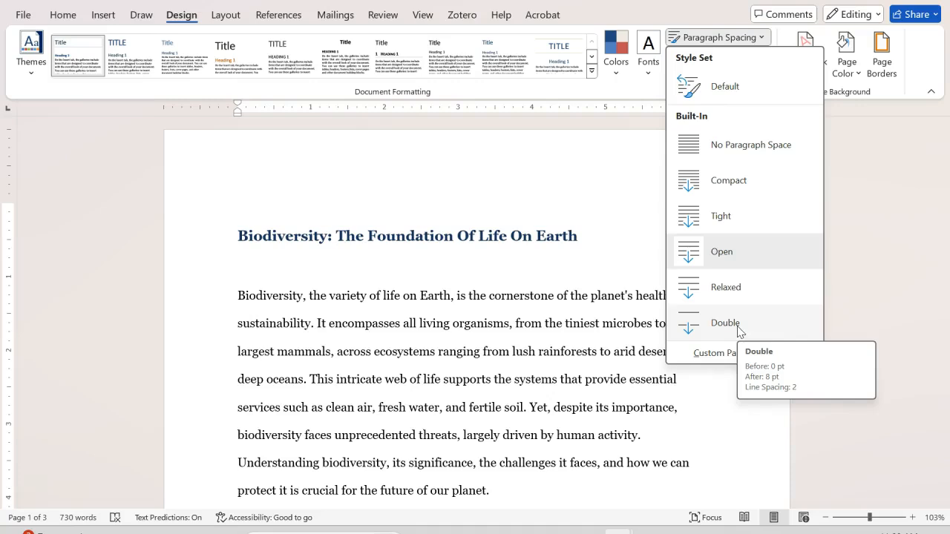
click(739, 326)
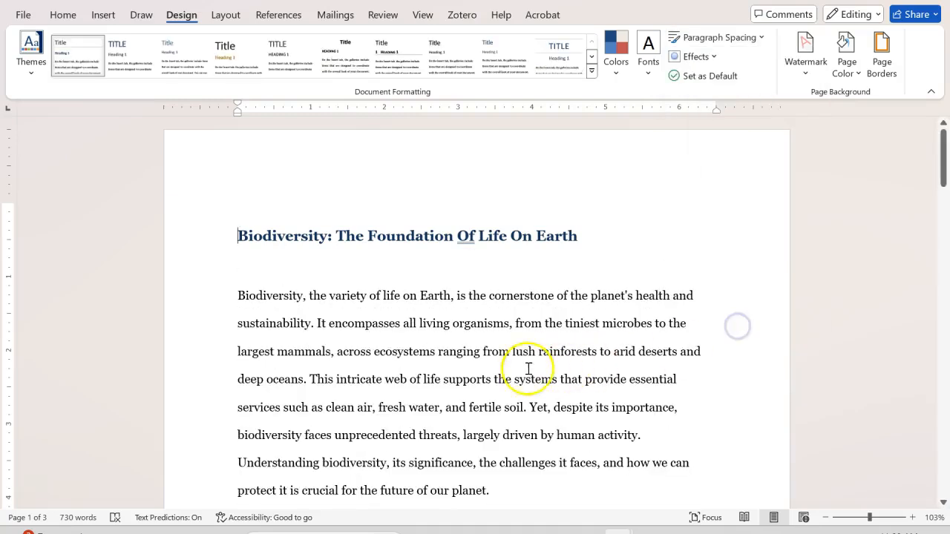
- Examine the line and paragraph spacing in the introduction and the section The Importance of Biodiversity
scroll(482, 363, down, 3)
scroll(429, 341, up, 1)
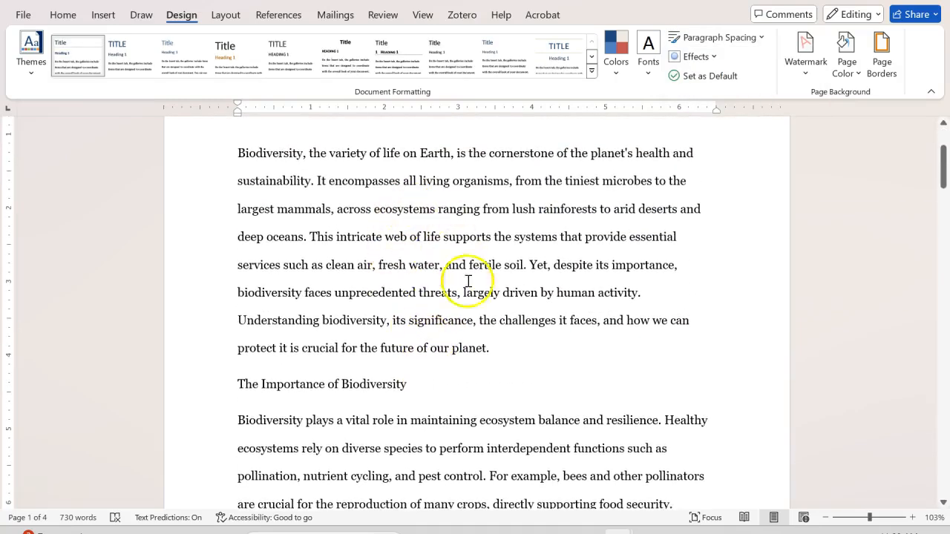
scroll(290, 401, down, 3)
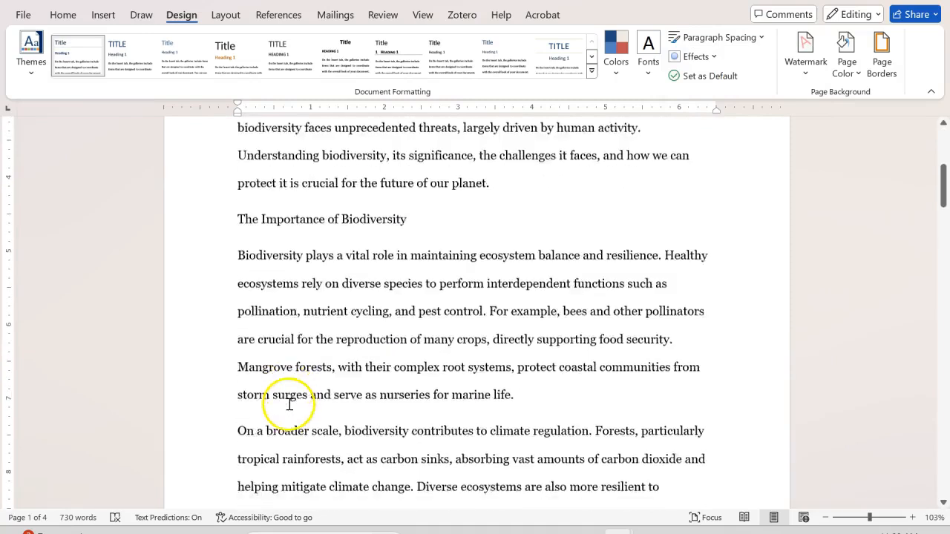
scroll(241, 416, down, 1)
click(238, 346)
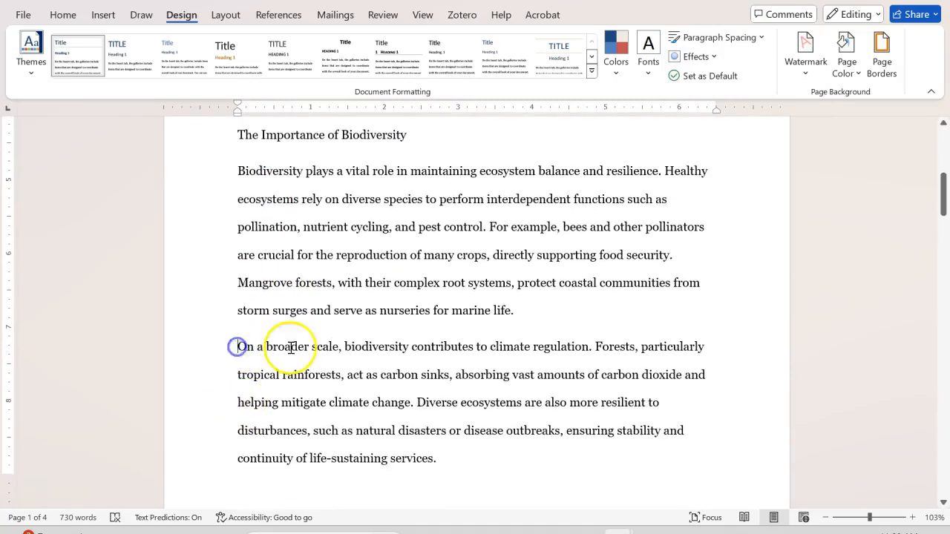
drag(239, 349, 434, 458)
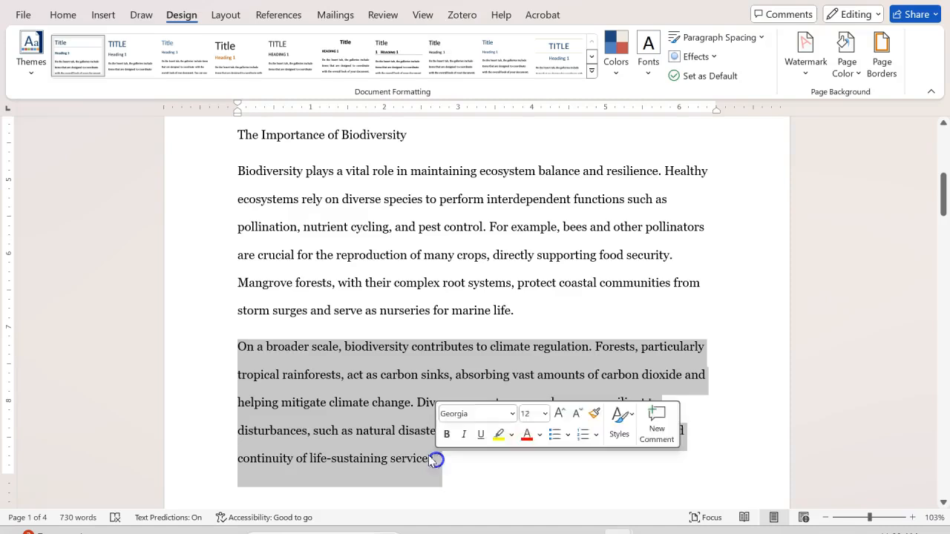
click(241, 348)
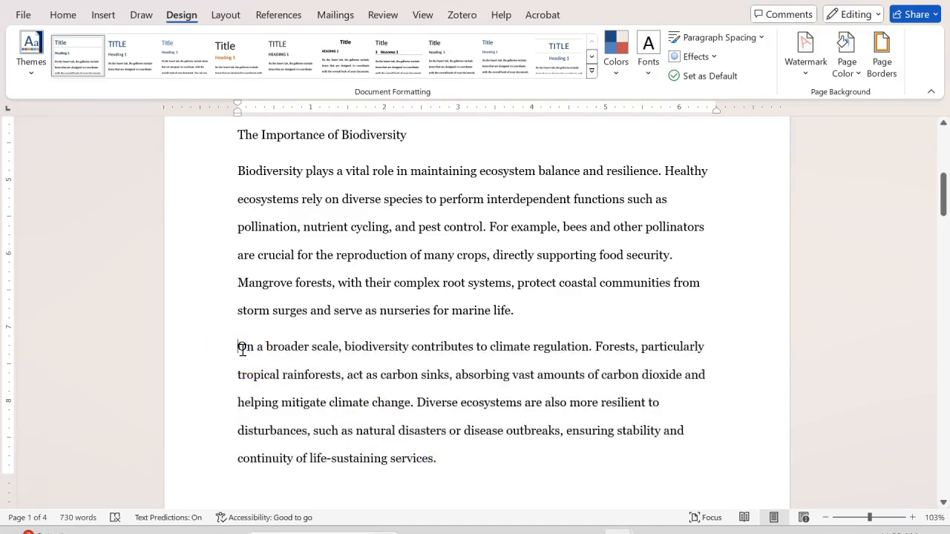
drag(517, 311, 240, 171)
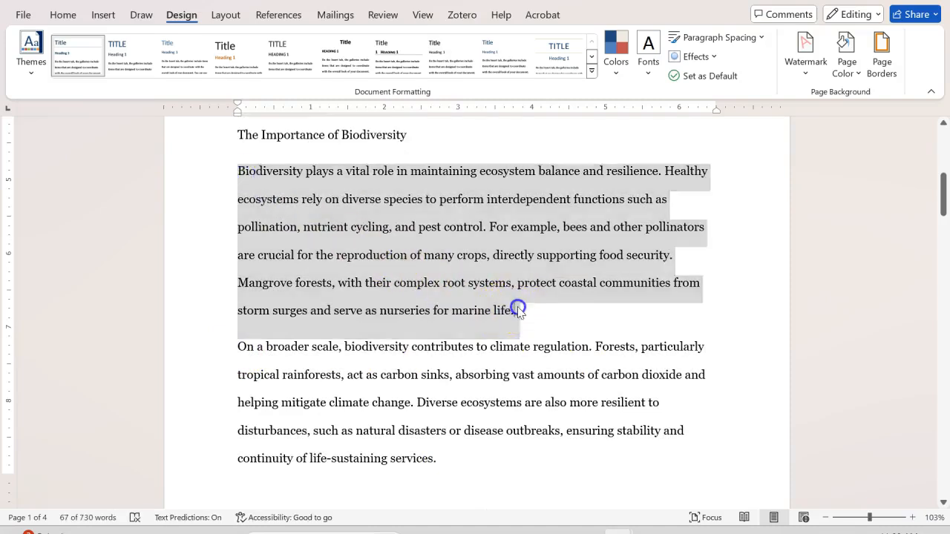
click(518, 311)
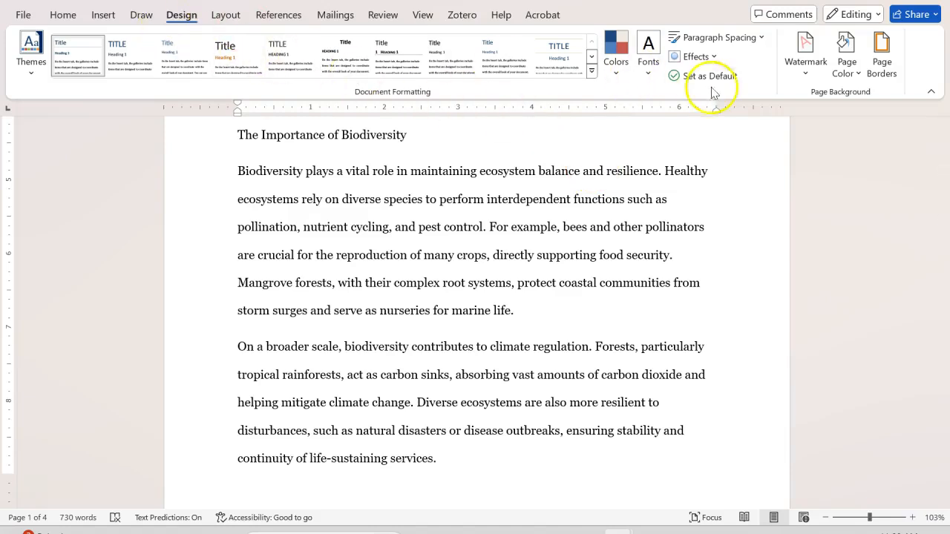
- Reset the document's paragraph spacing to the style set's Default
click(760, 38)
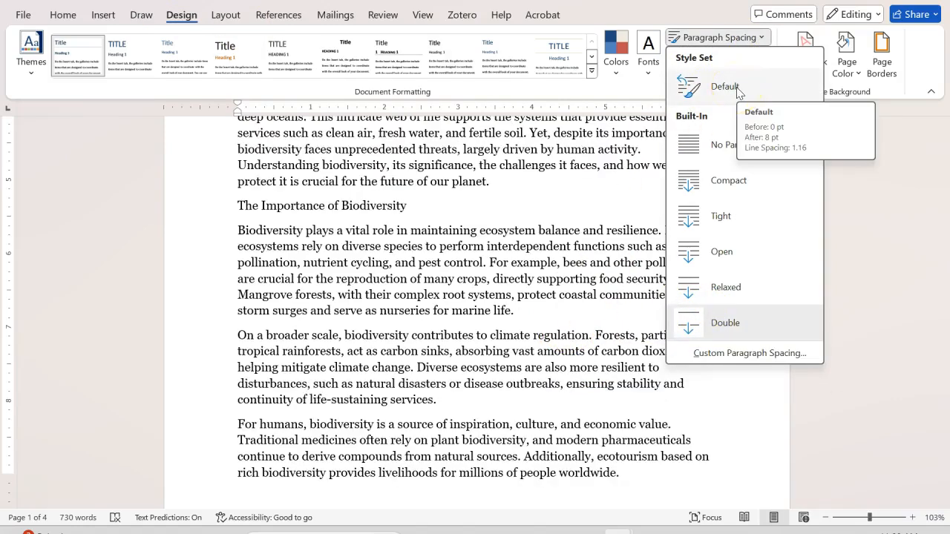
click(738, 87)
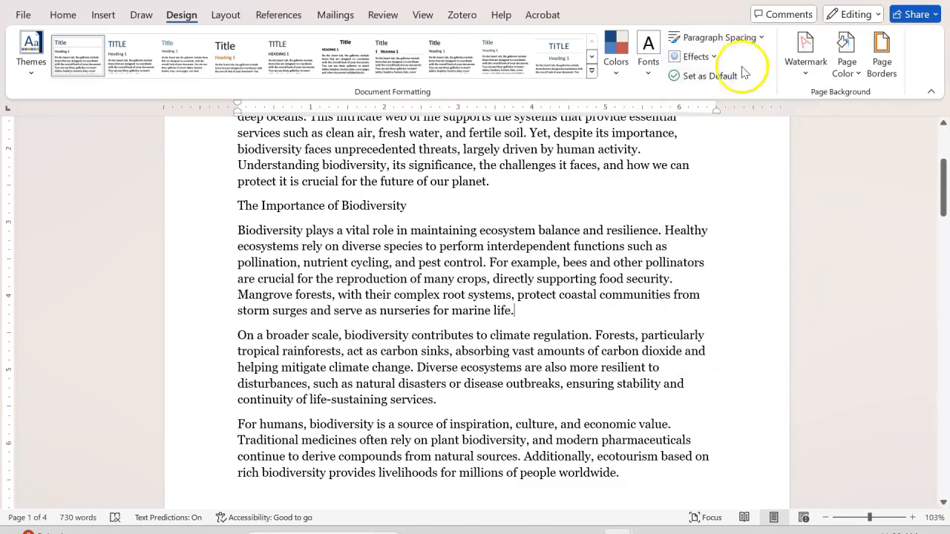
- Customize the document's default paragraph spacing to 0 pt after paragraphs with single line spacing
click(760, 38)
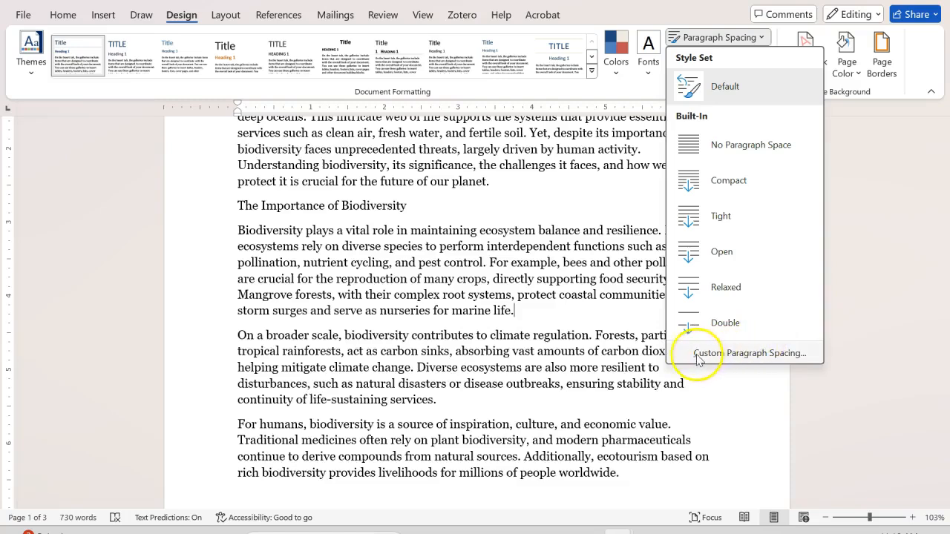
click(782, 355)
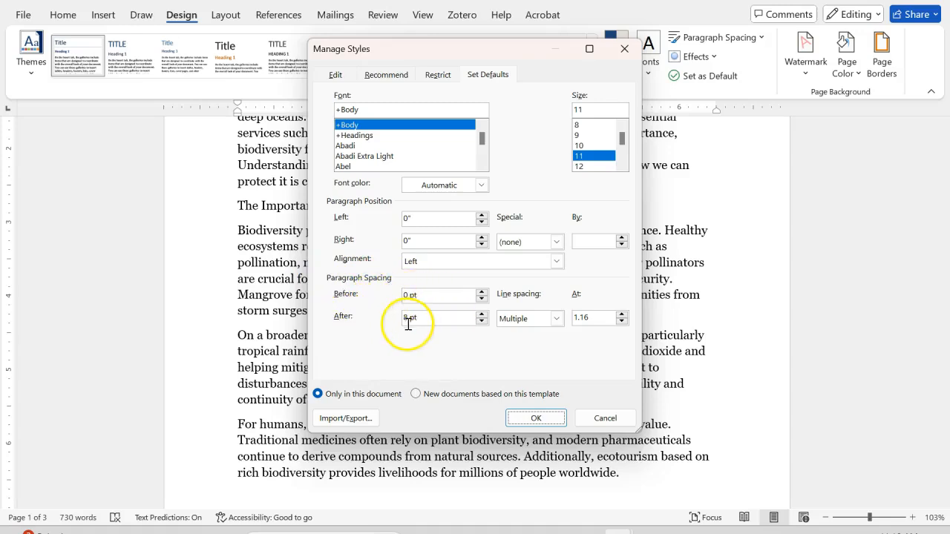
click(480, 313)
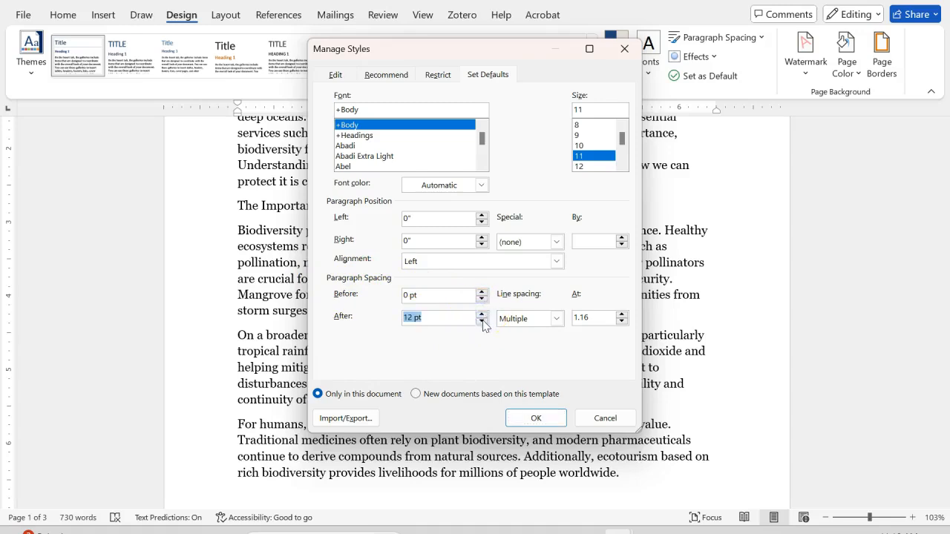
click(481, 321)
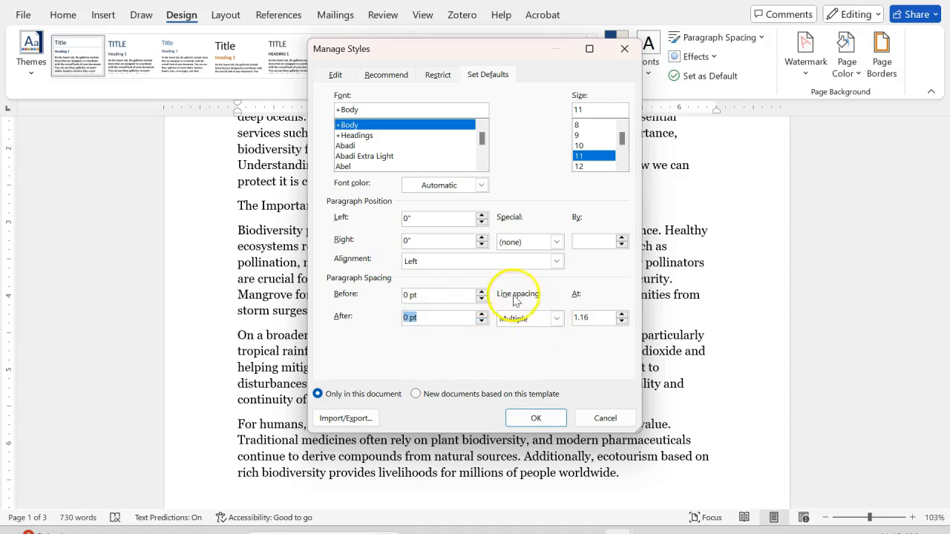
click(555, 318)
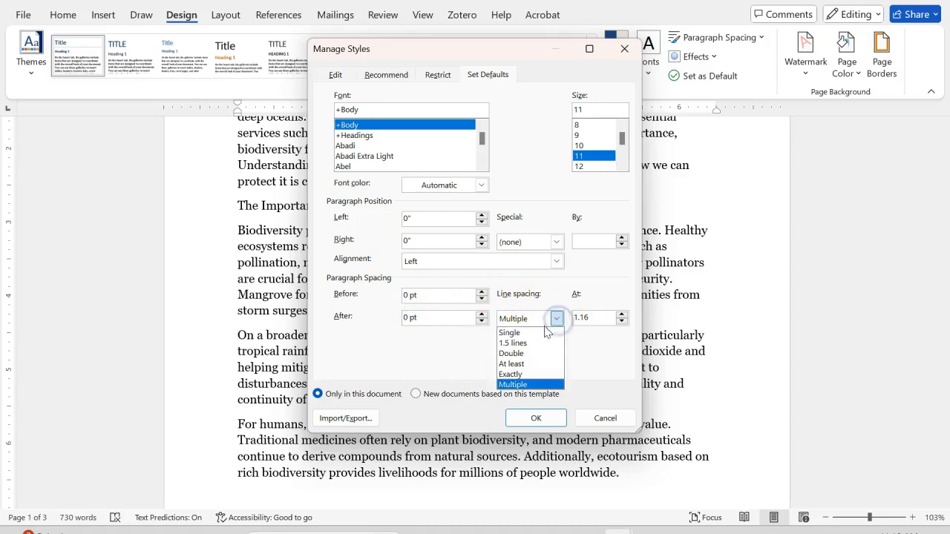
click(535, 333)
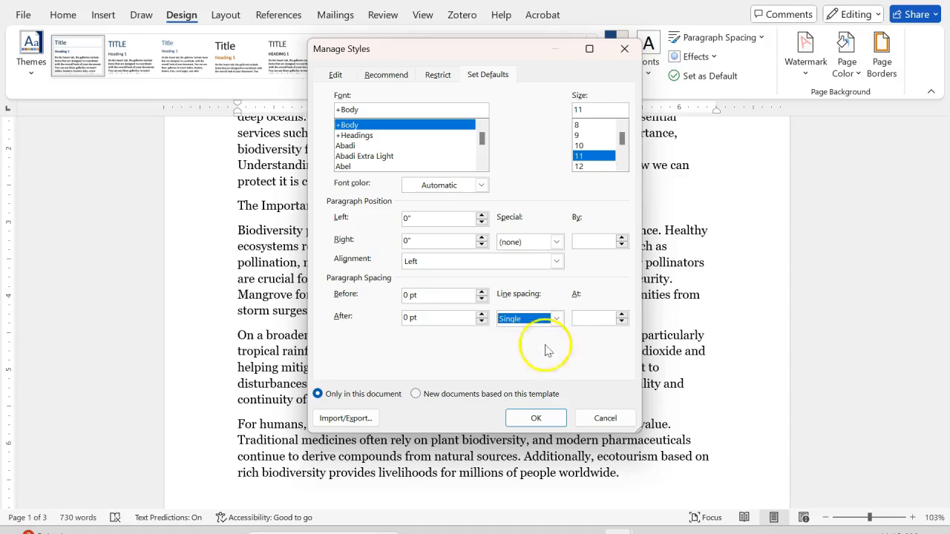
click(535, 419)
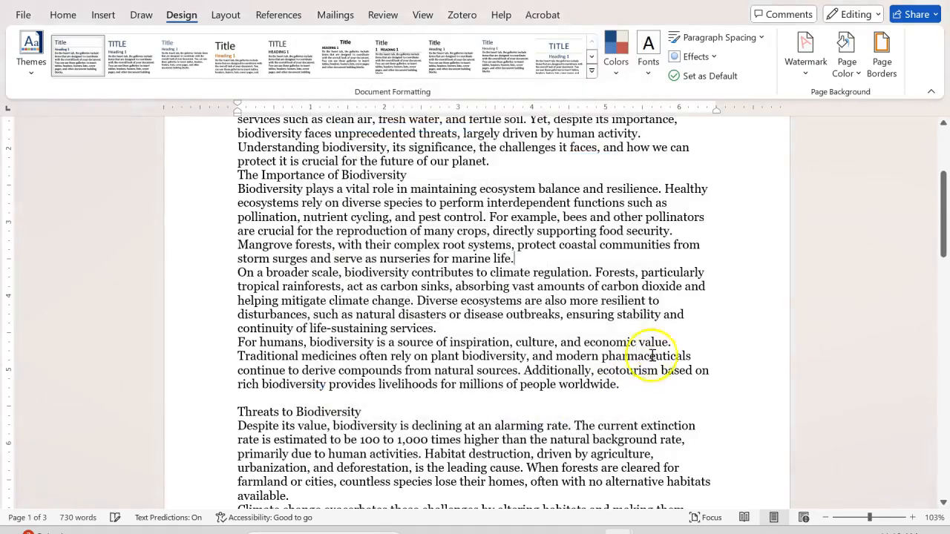
- Set the custom spacing after paragraphs to 12 pt in the document's defaults
scroll(666, 330, up, 5)
scroll(666, 329, down, 5)
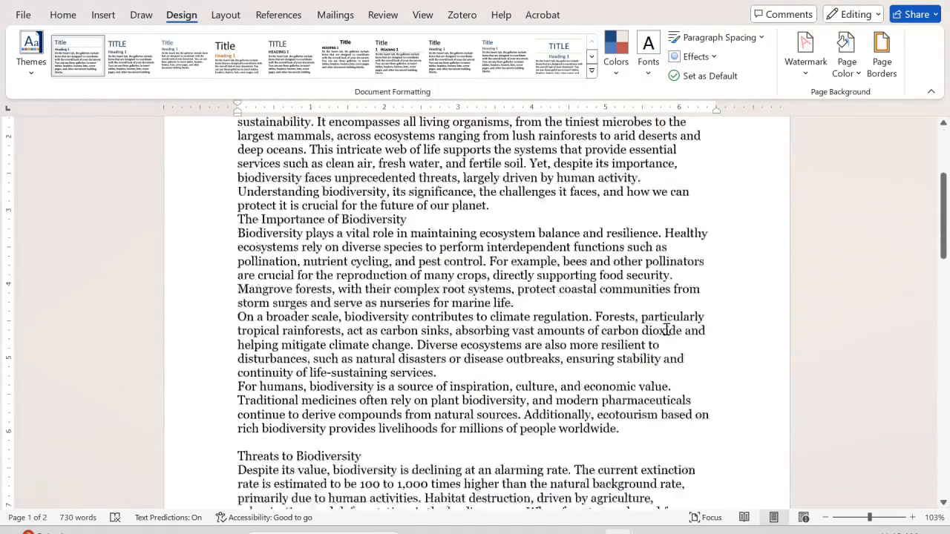
scroll(666, 330, up, 4)
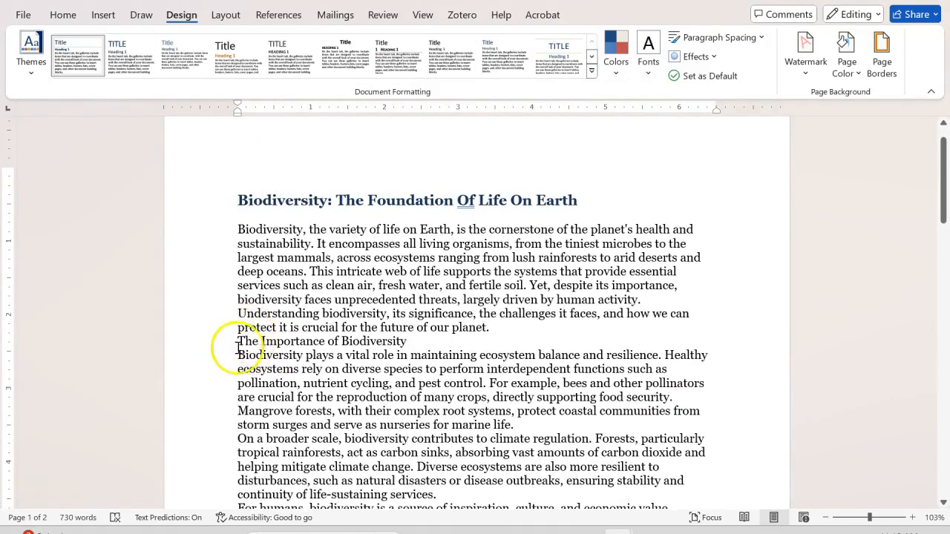
scroll(286, 348, down, 3)
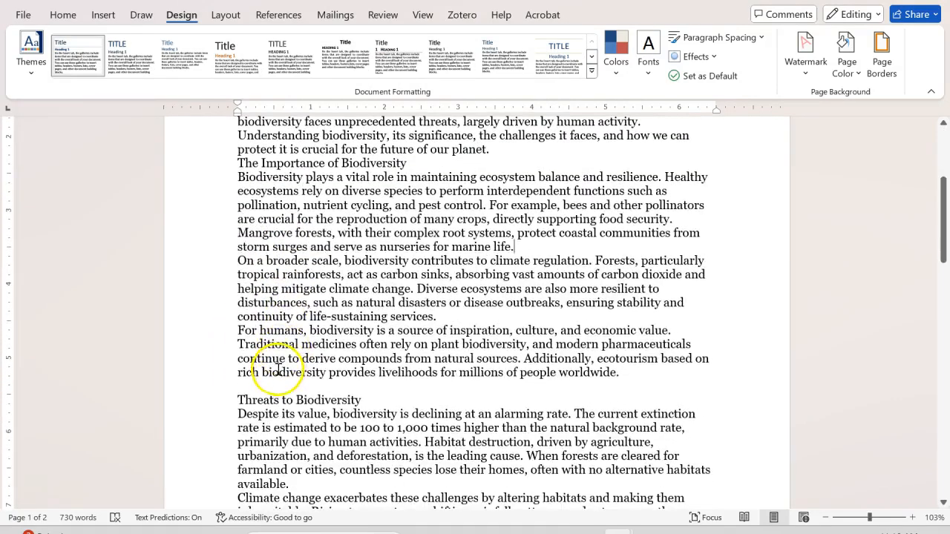
scroll(256, 363, down, 3)
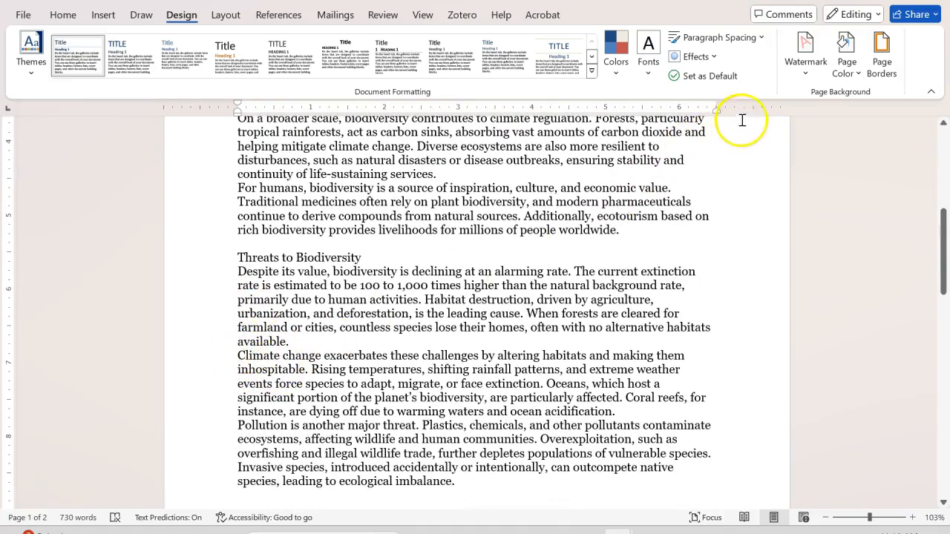
click(761, 38)
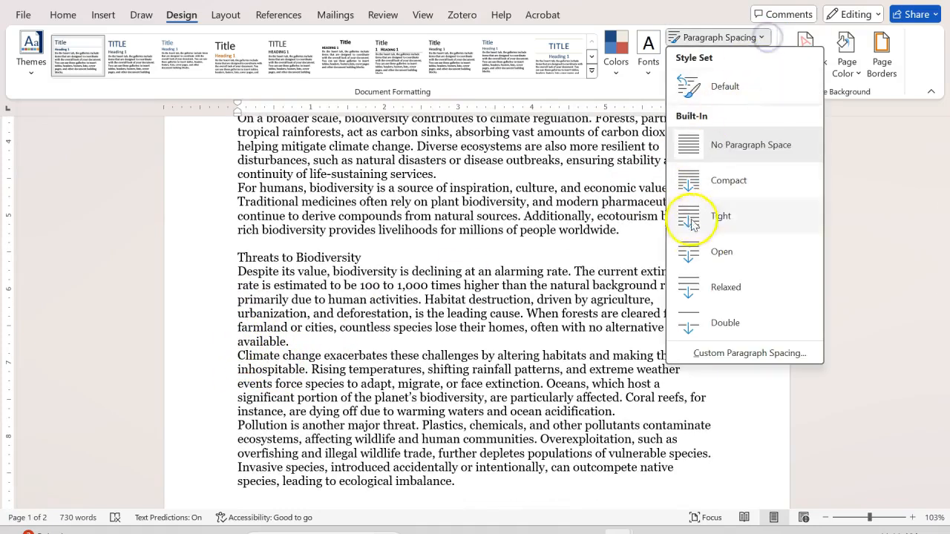
click(728, 352)
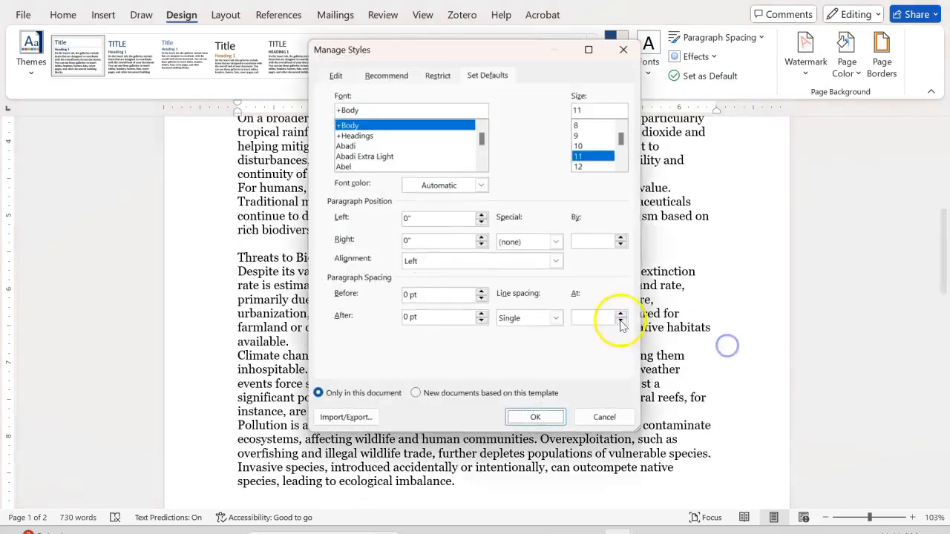
click(481, 322)
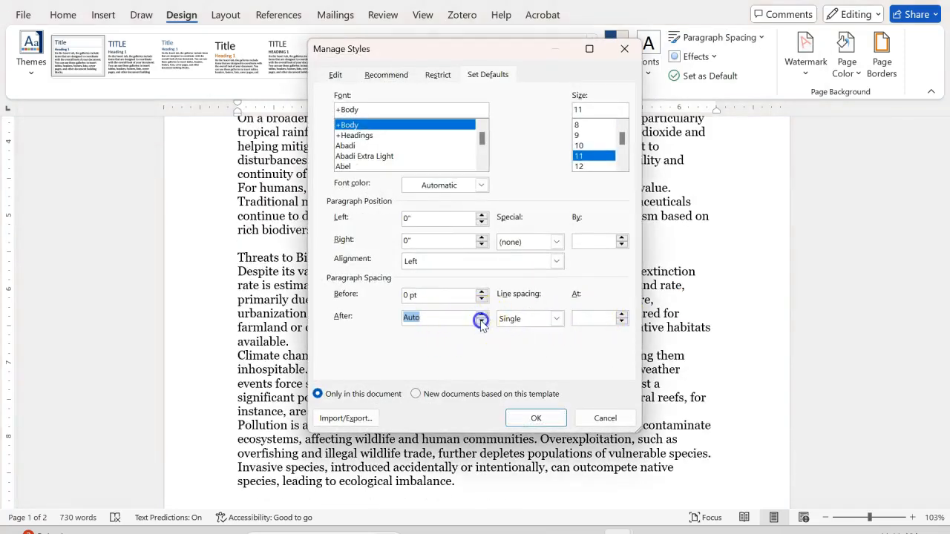
click(480, 314)
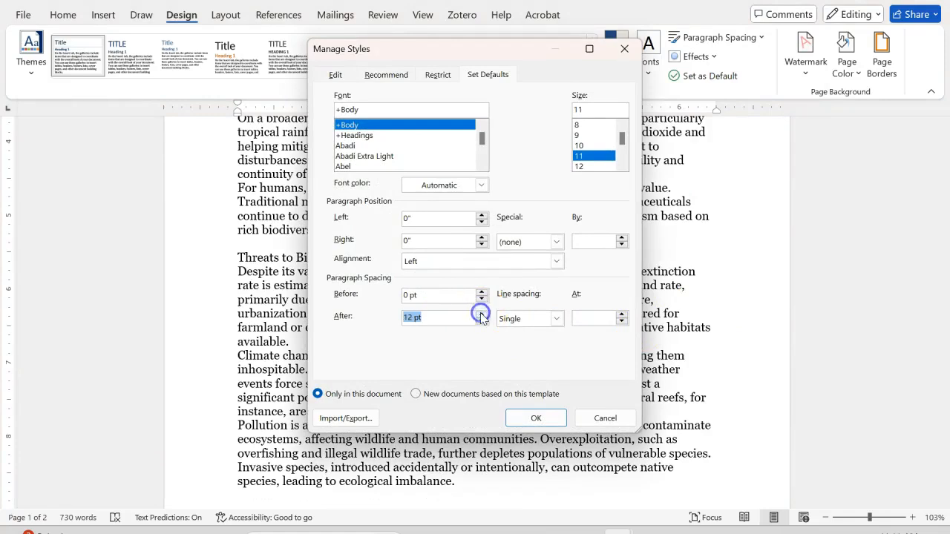
click(480, 322)
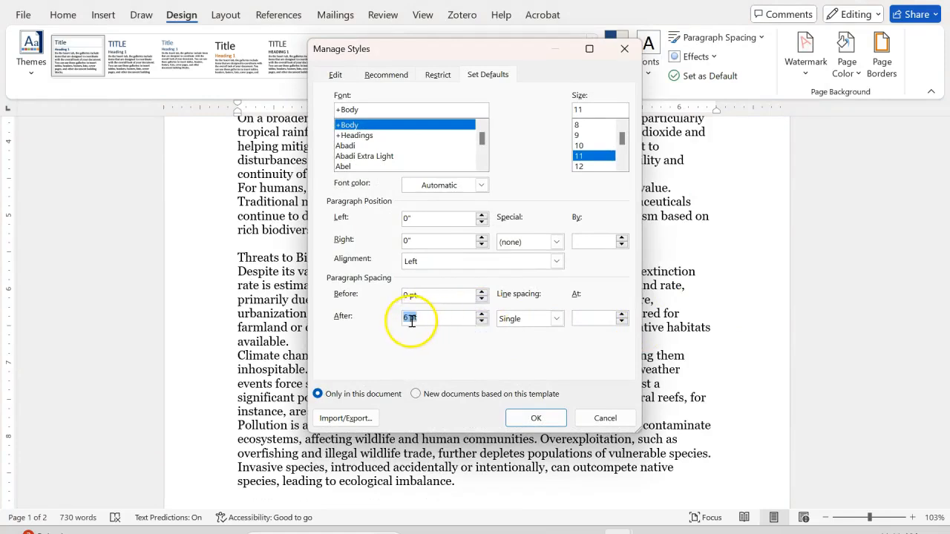
click(481, 314)
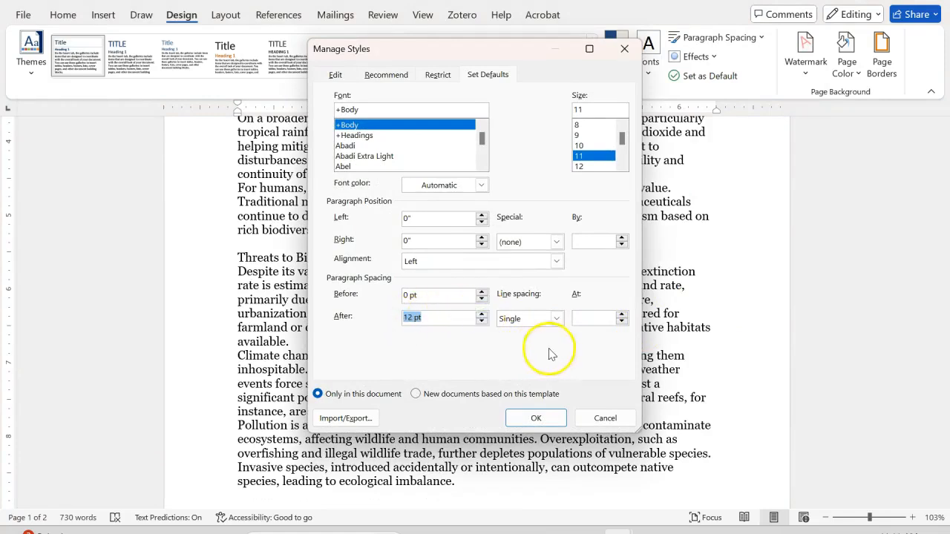
click(532, 416)
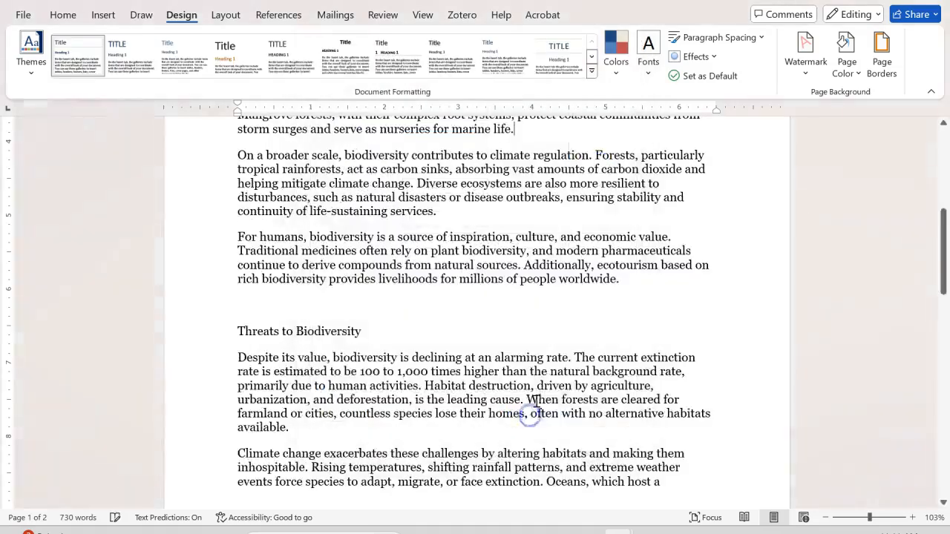
- Review the paragraph spacing throughout the document, from the title to the Conservation Strategies chapter
scroll(408, 263, up, 5)
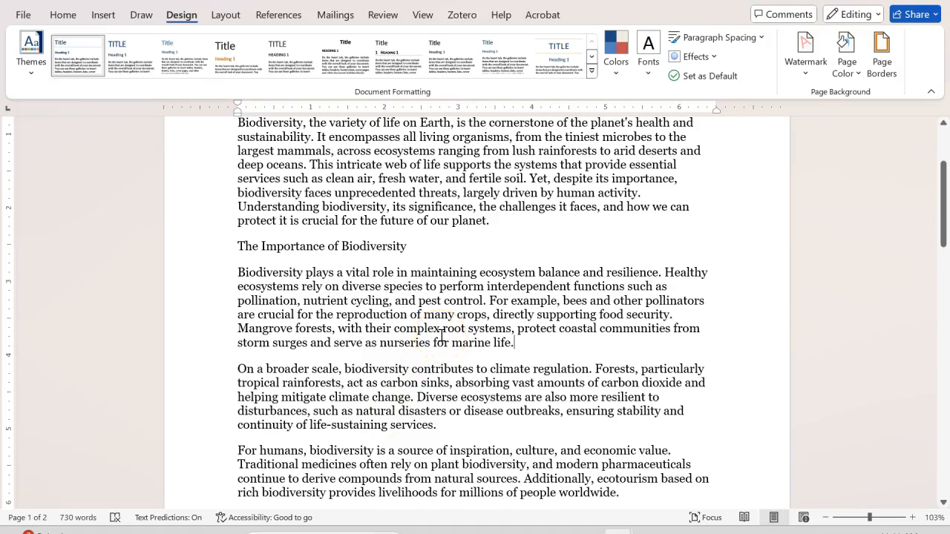
scroll(442, 335, down, 10)
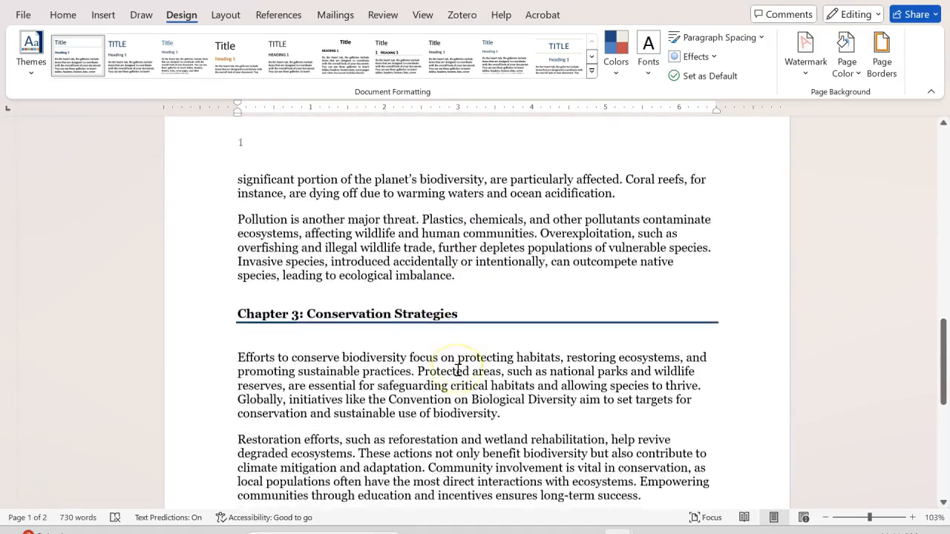
scroll(458, 371, up, 10)
scroll(457, 371, up, 4)
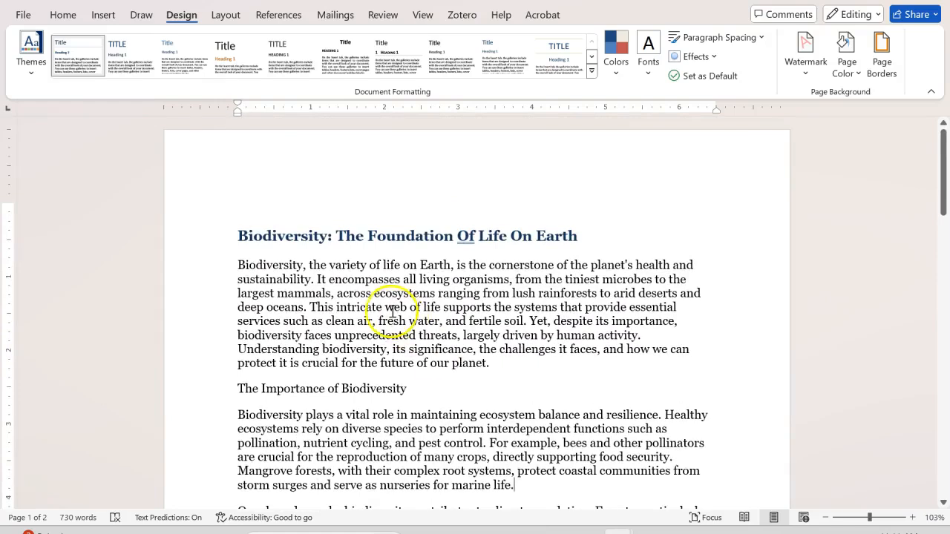
scroll(396, 342, down, 3)
scroll(397, 341, down, 7)
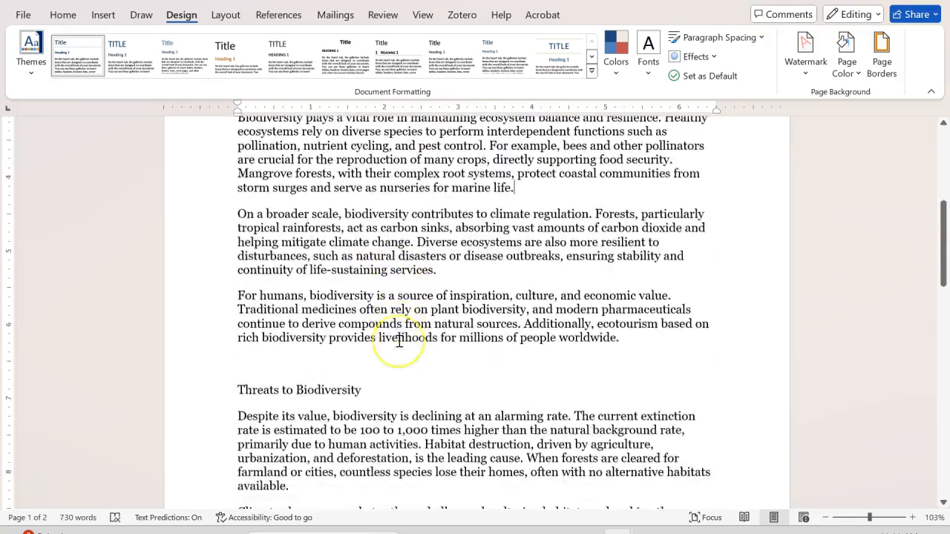
scroll(398, 342, up, 4)
scroll(398, 341, up, 1)
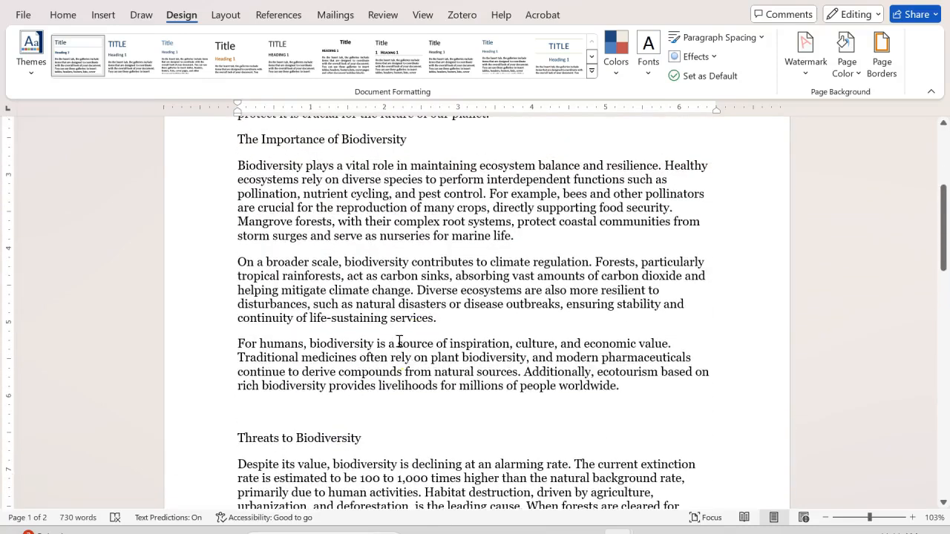
- Apply 2.0 line spacing to the three body paragraphs under The Importance of Biodiversity
drag(623, 387, 238, 166)
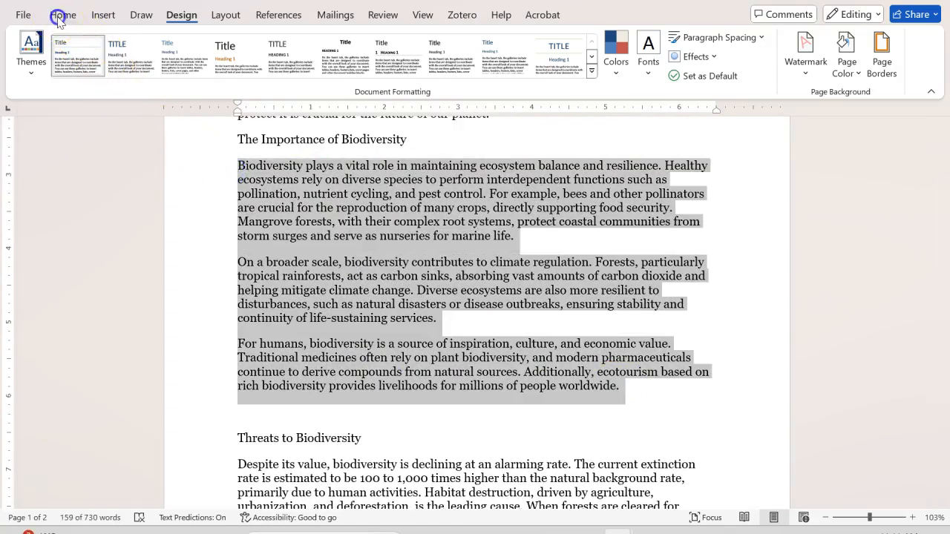
click(61, 16)
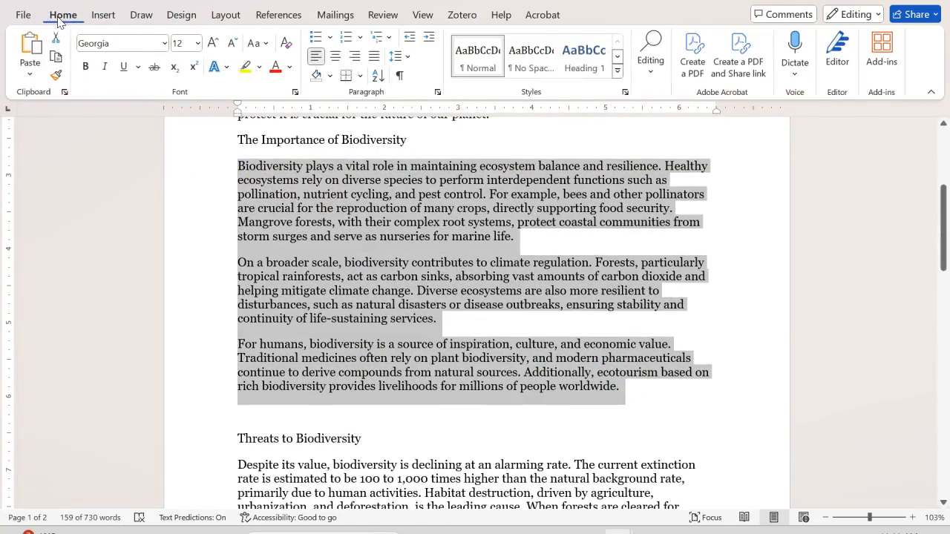
click(409, 59)
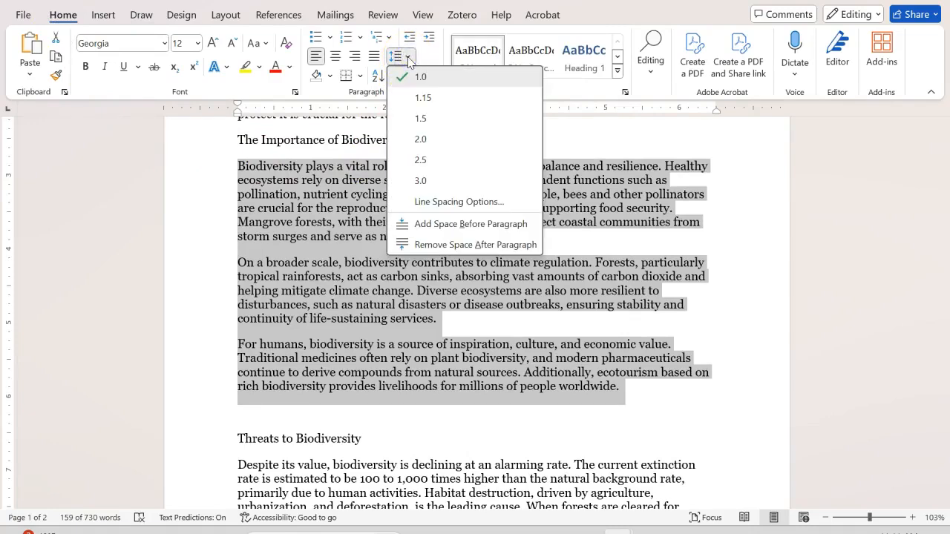
click(423, 140)
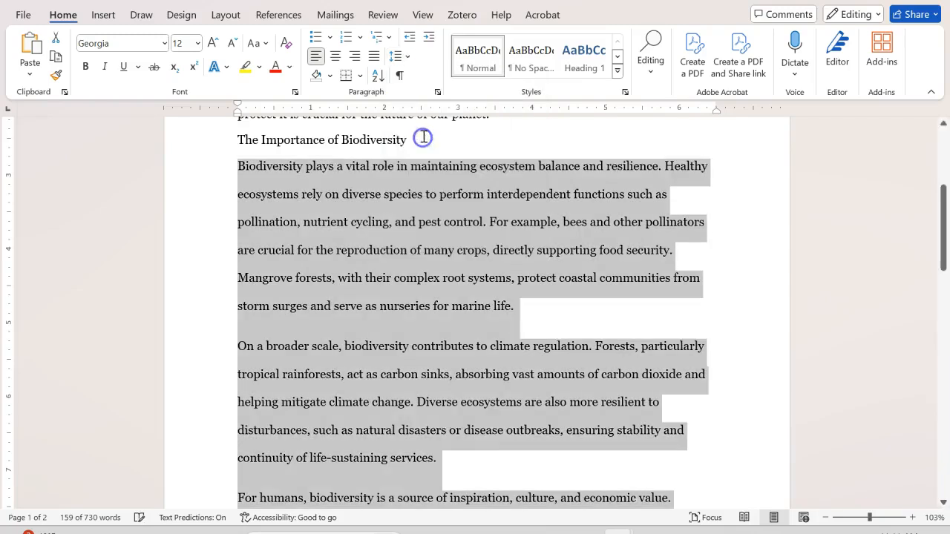
- Set the spacing after the selected paragraphs to 8 pt in the line spacing options, keeping double line spacing
click(405, 59)
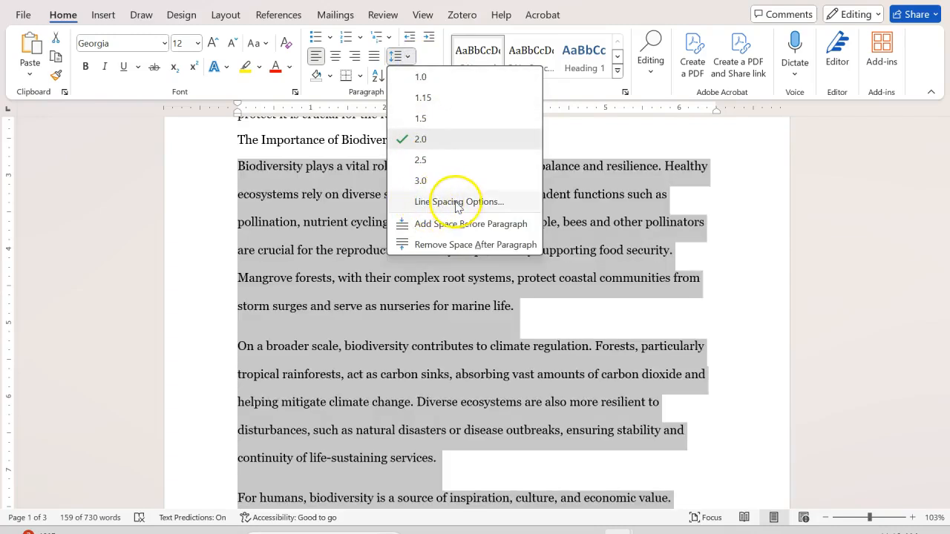
click(458, 205)
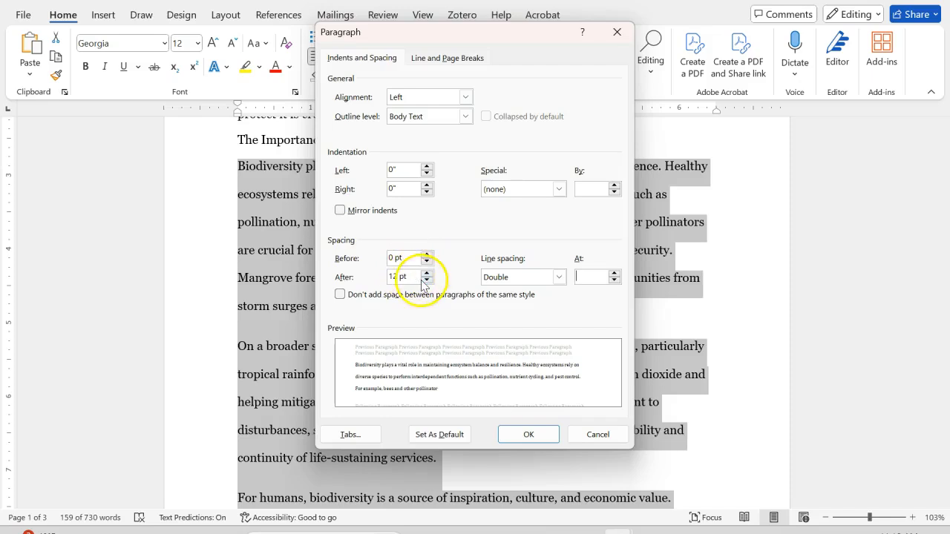
drag(397, 275, 388, 276)
text(8)
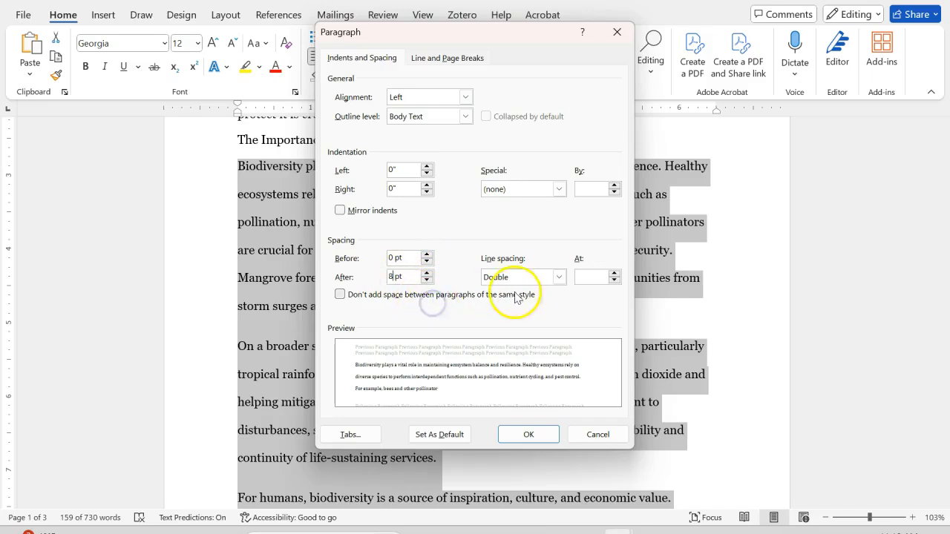
click(559, 277)
click(555, 250)
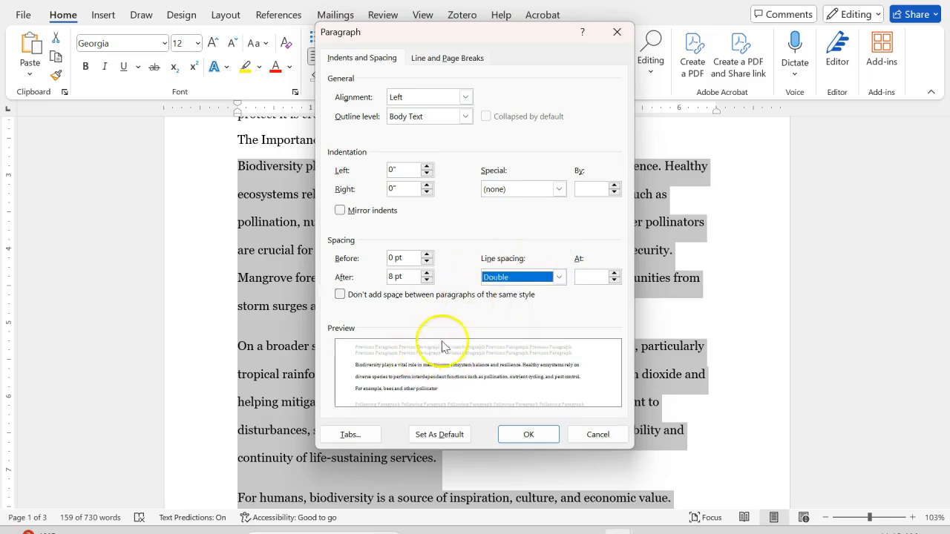
click(527, 435)
scroll(455, 276, down, 3)
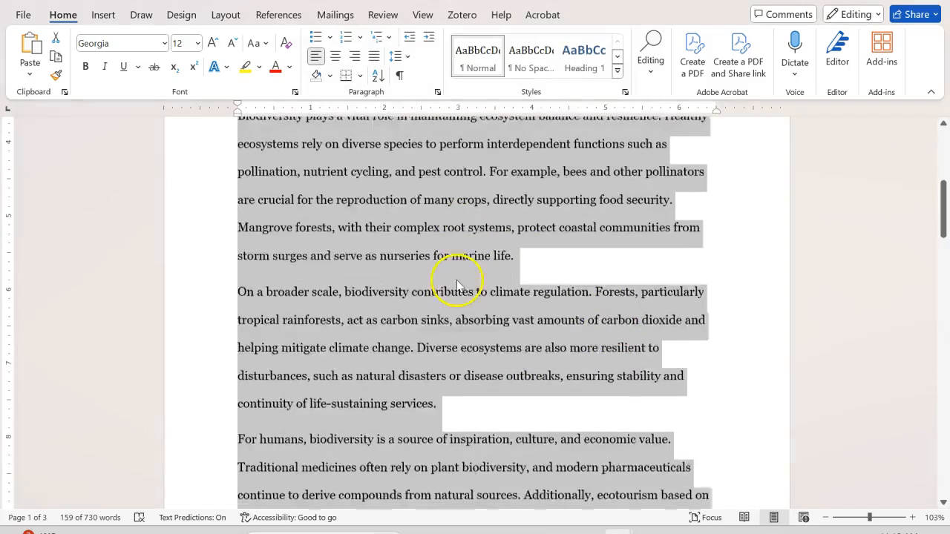
scroll(500, 364, down, 2)
scroll(501, 360, up, 3)
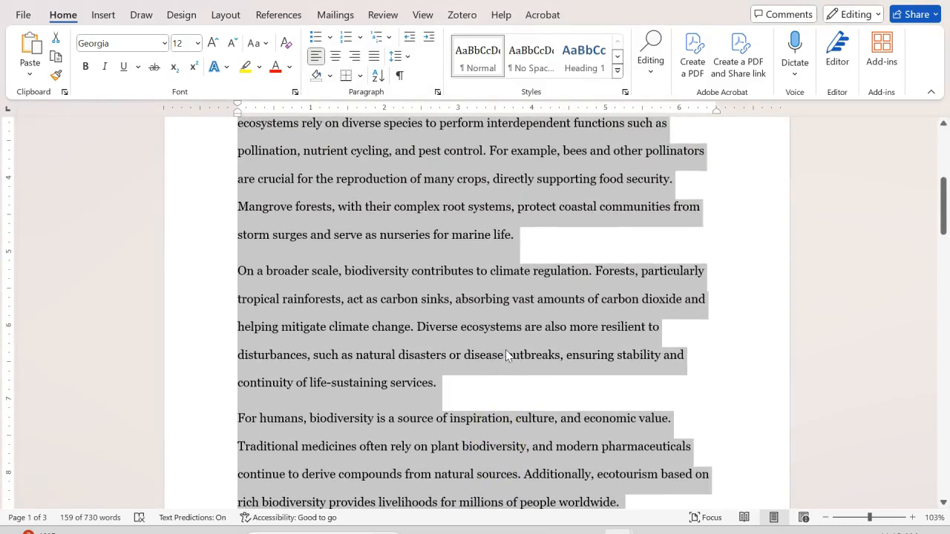
scroll(507, 355, up, 2)
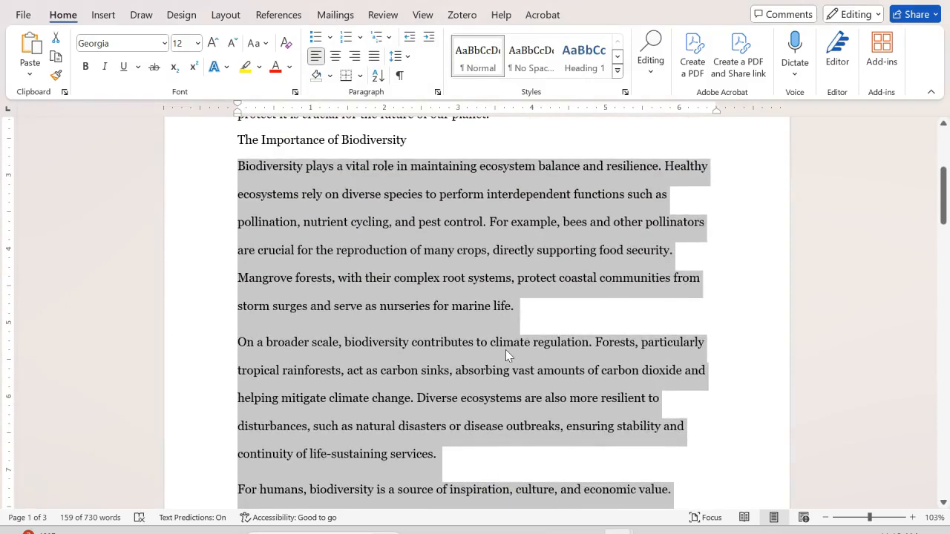